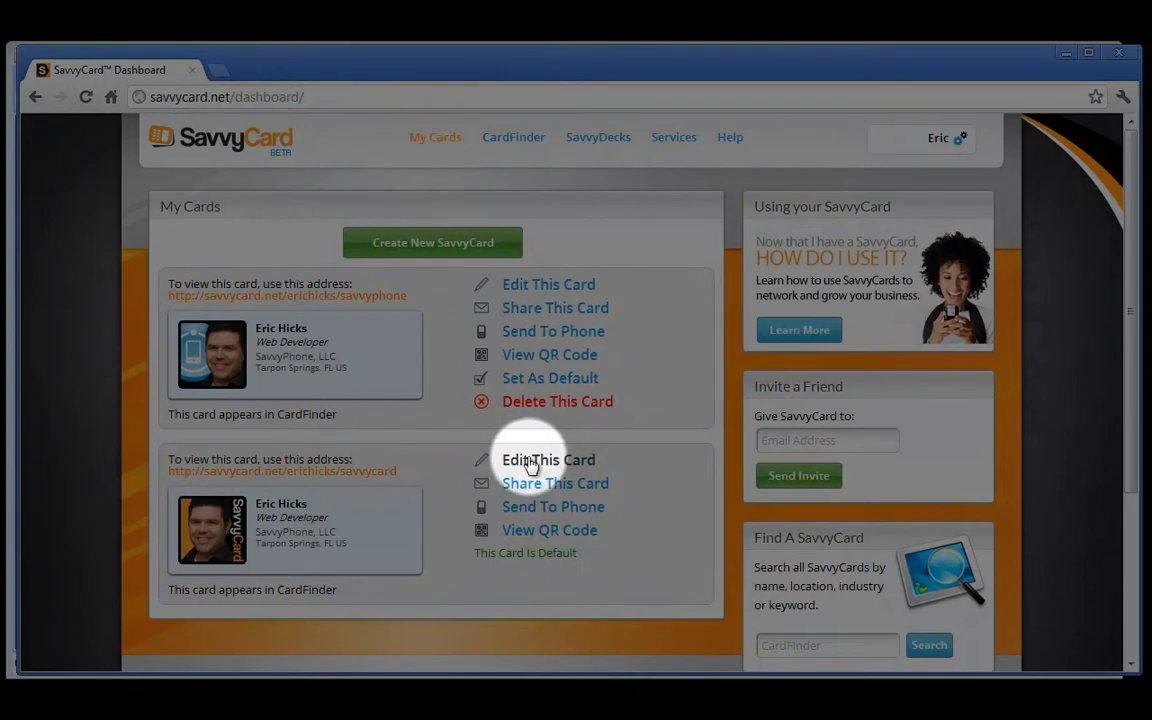
# Edit the default SavvyCard and switch to its Marketing tab for email signatures.
pyautogui.click(530, 462)
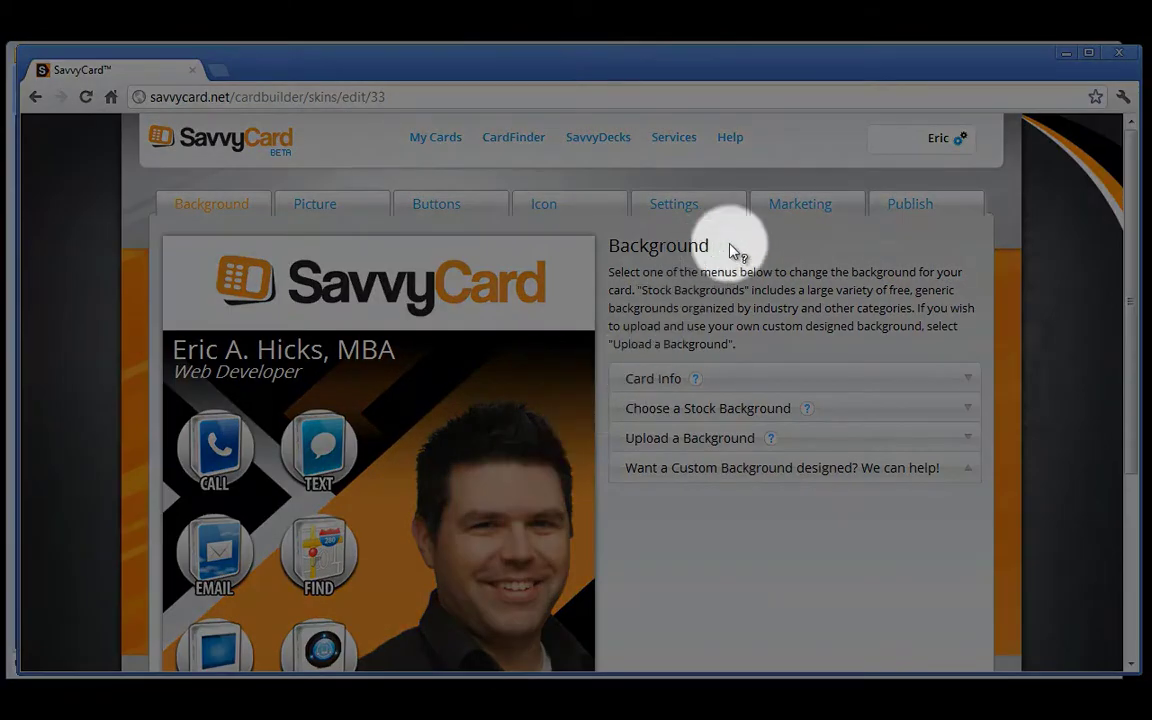
pyautogui.click(803, 206)
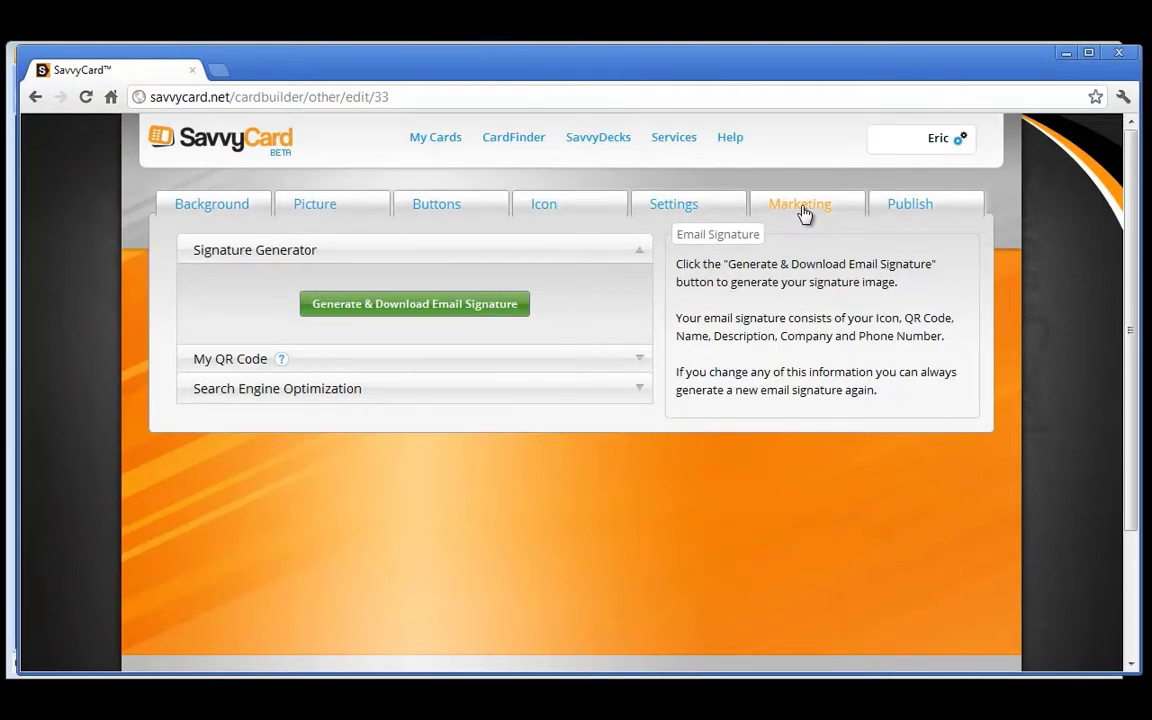
# Generate the email signature and select the Graphic Method card image for copying.
pyautogui.click(461, 306)
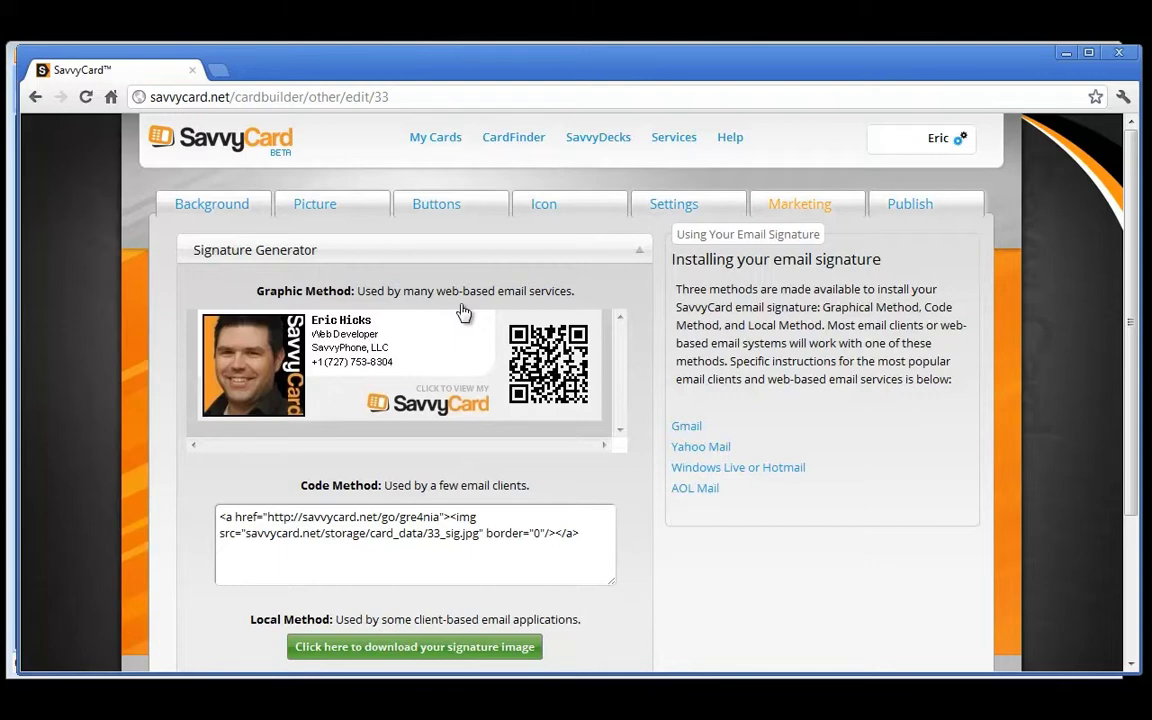
pyautogui.moveTo(607, 380); pyautogui.dragTo(347, 358)
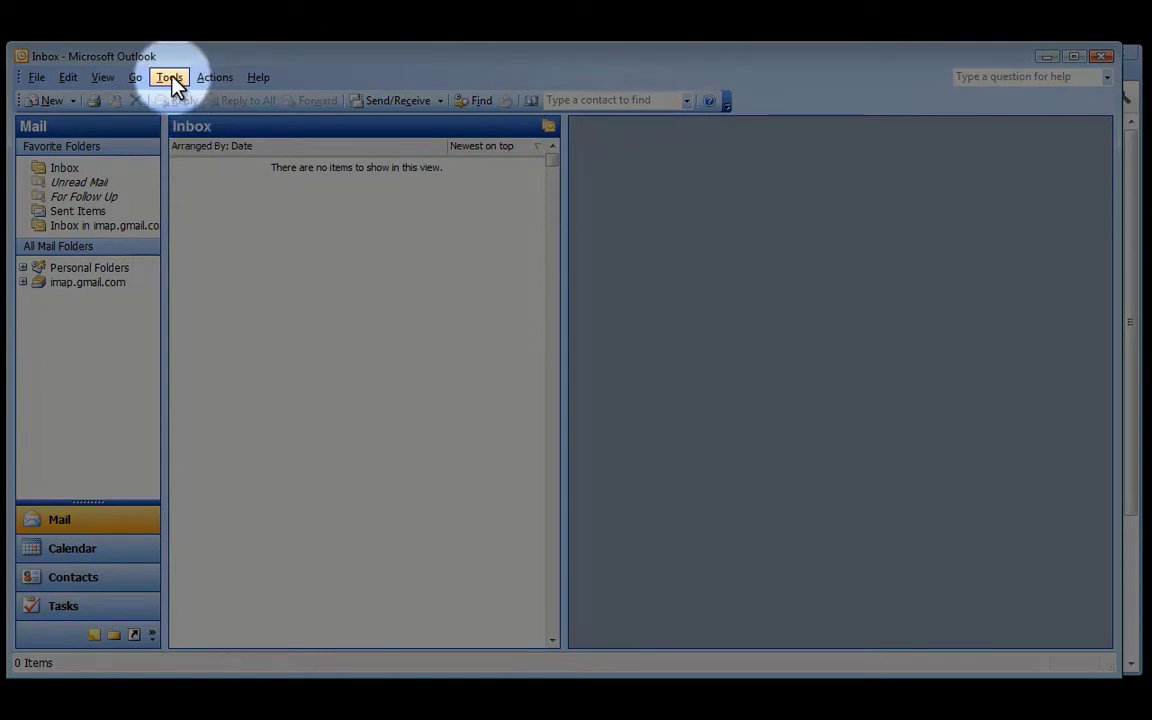
# Open Outlook's Tools > Options dialog on the Mail Format tab.
pyautogui.click(170, 80)
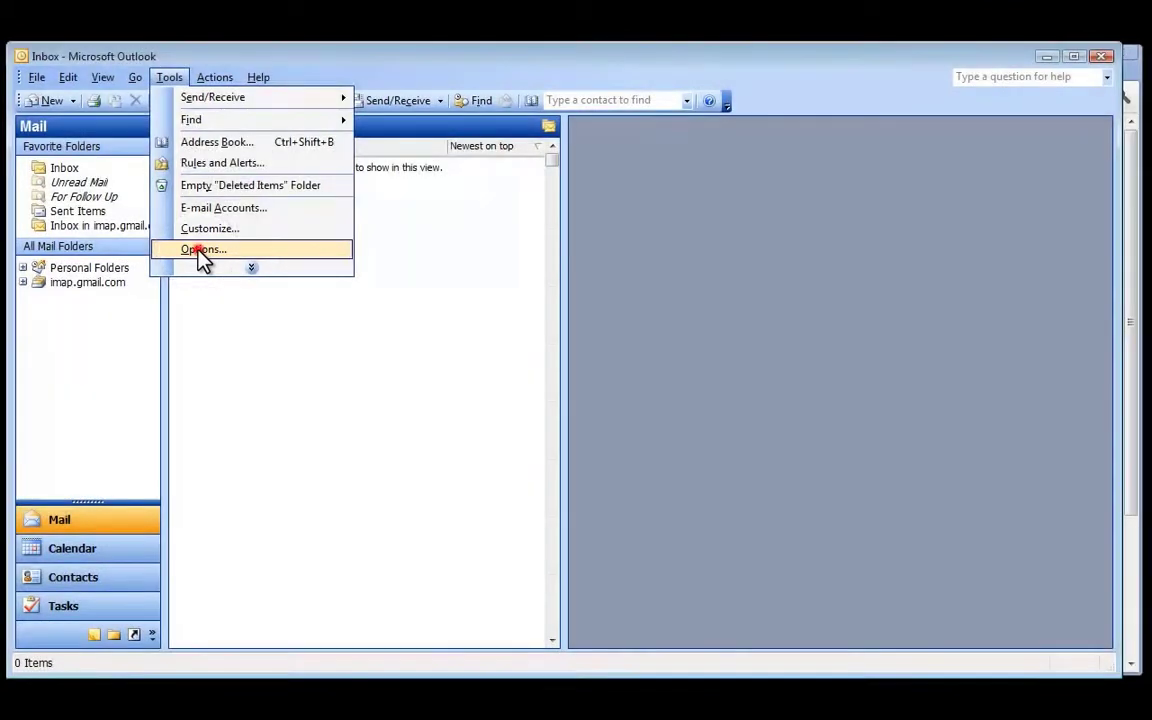
pyautogui.click(200, 252)
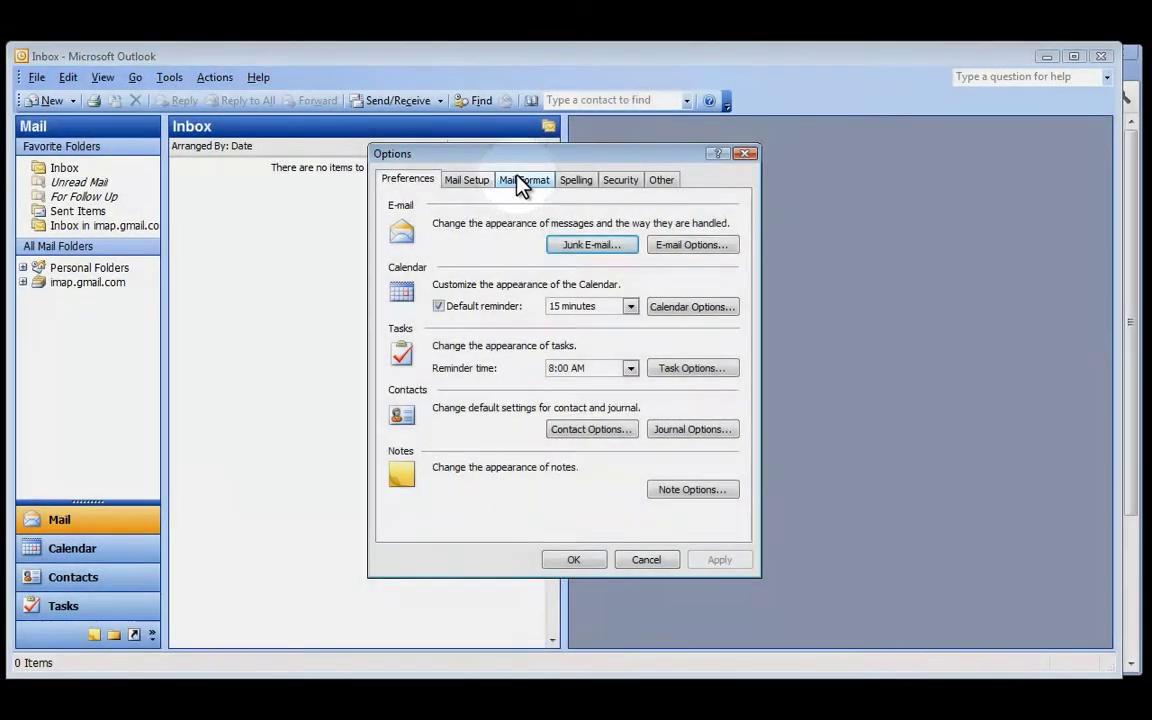
pyautogui.click(521, 181)
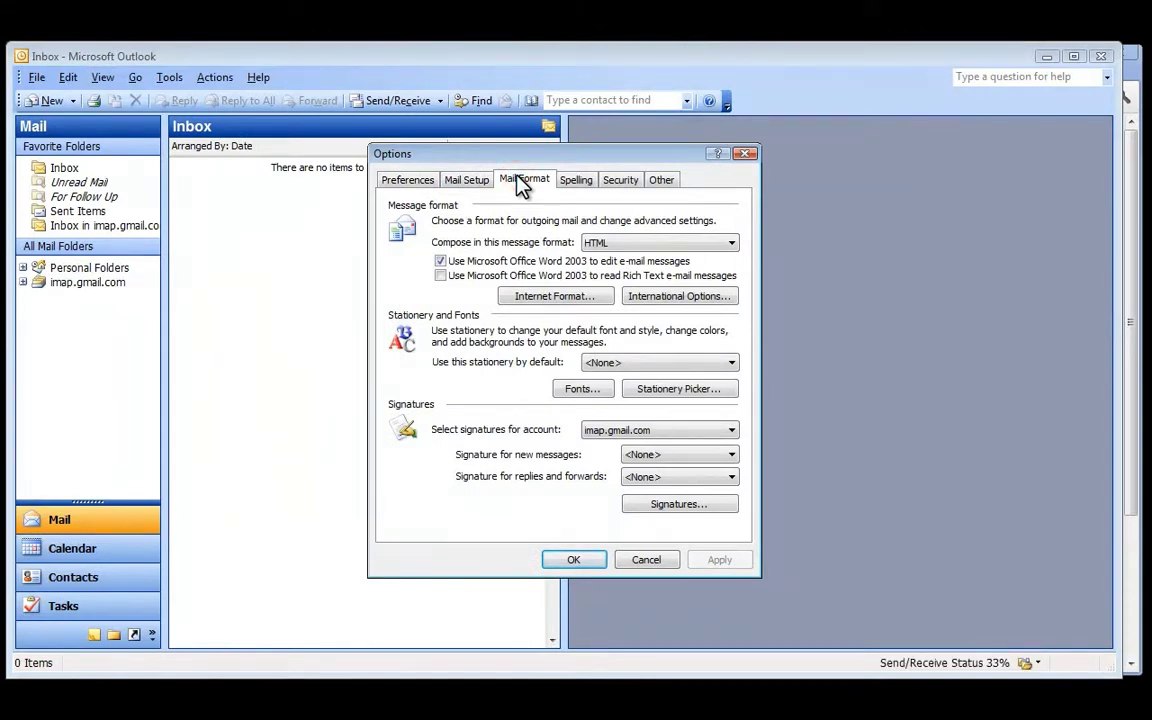
# Create a new blank signature named 'SavvyCard' from the Signatures list.
pyautogui.click(675, 510)
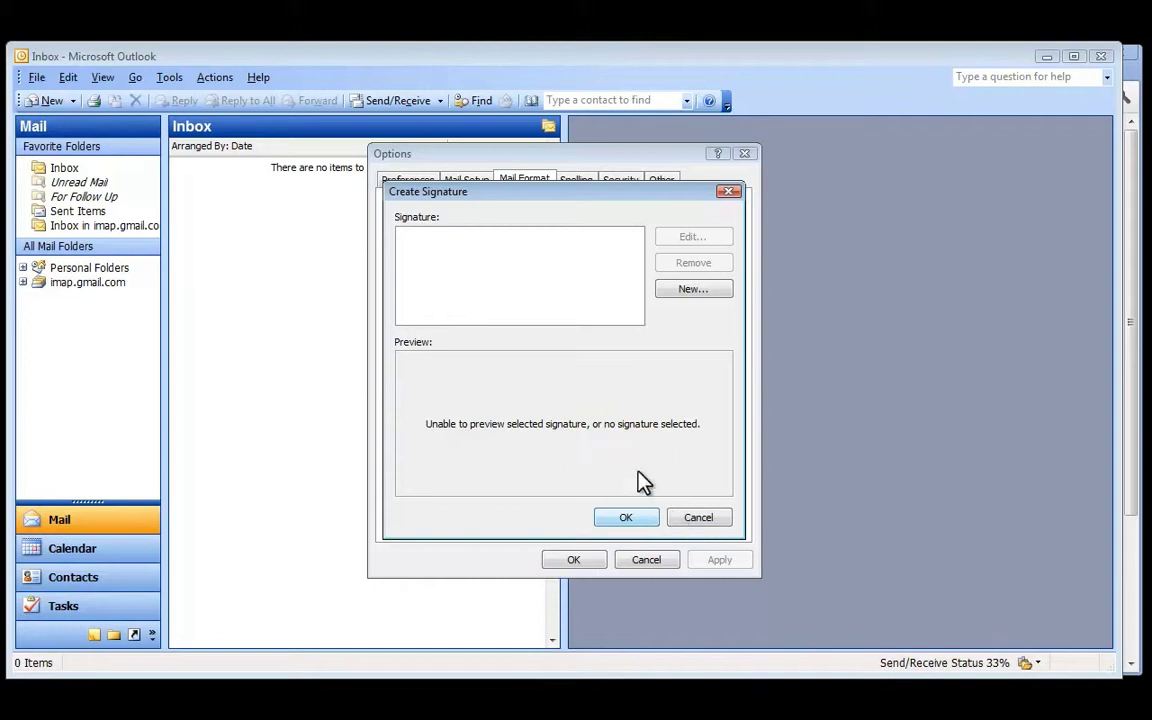
pyautogui.click(676, 292)
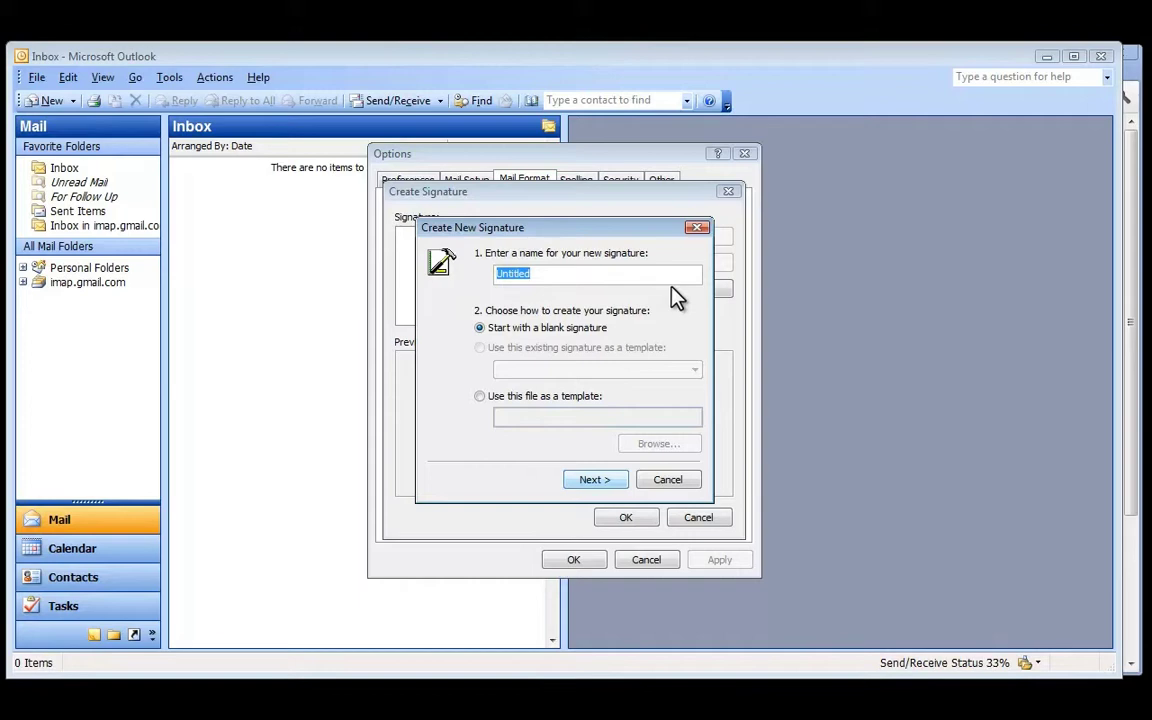
pyautogui.write('SavvyCard')
# Paste the copied card graphic into the SavvyCard signature, finish it, and confirm Options.
pyautogui.click(605, 481)
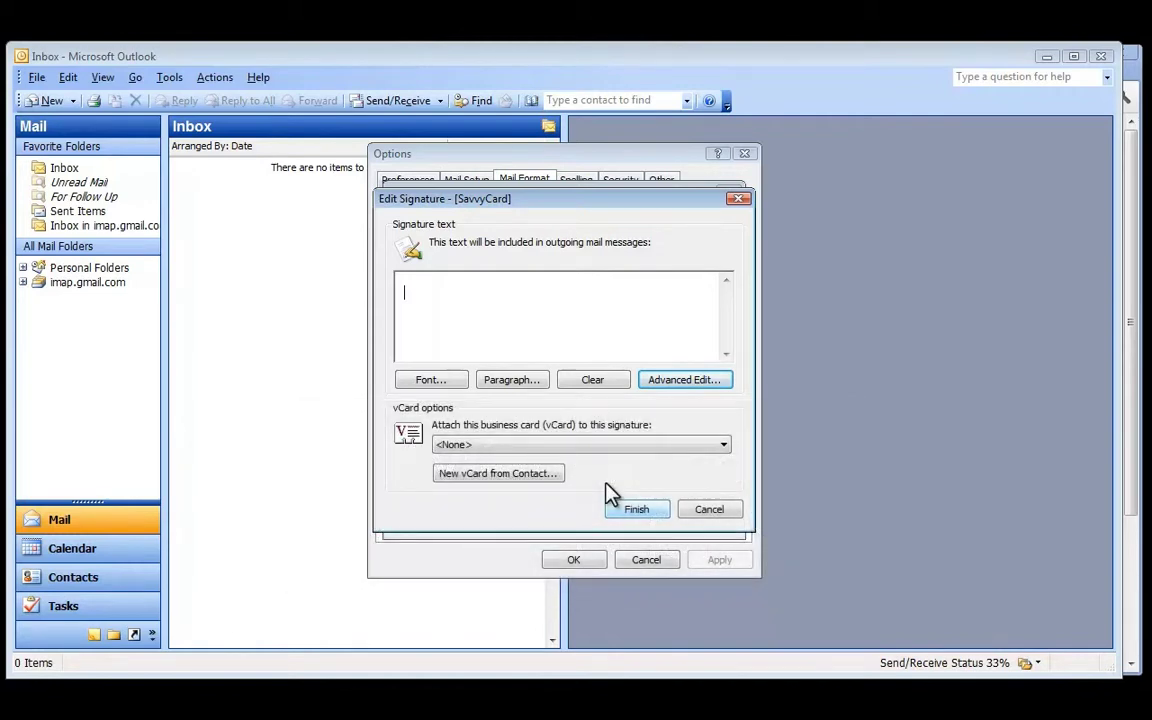
pyautogui.hotkey('ctrl', 'v')
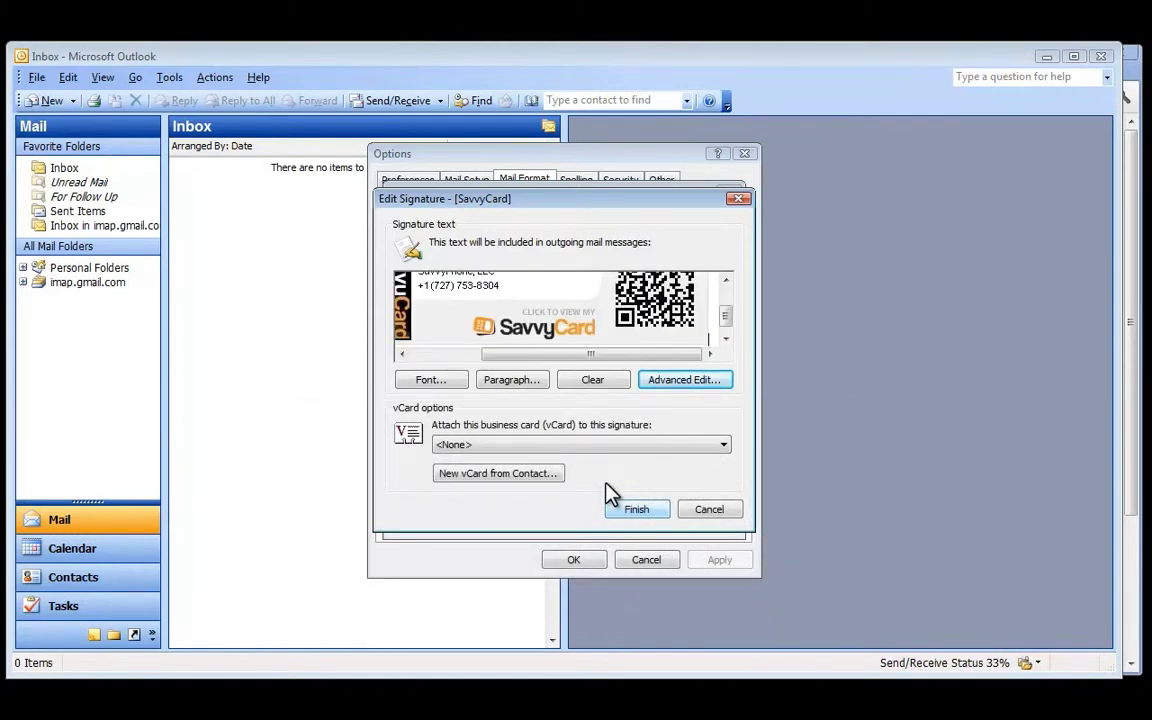
pyautogui.click(612, 500)
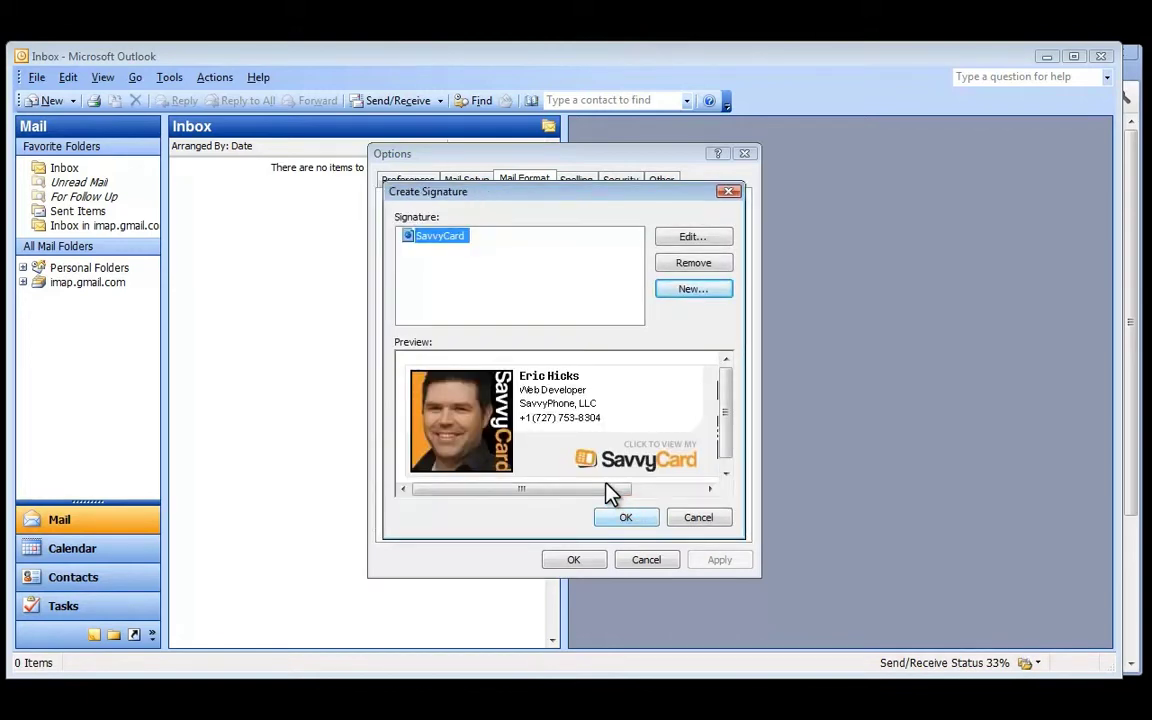
pyautogui.click(627, 517)
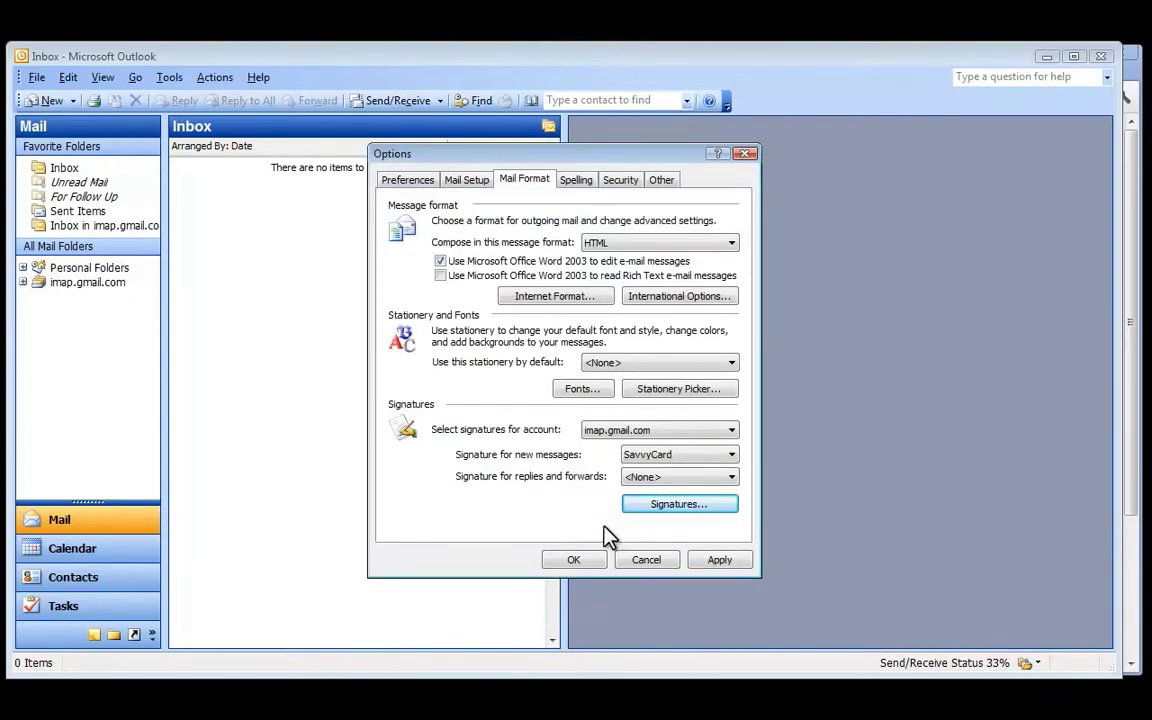
pyautogui.click(576, 560)
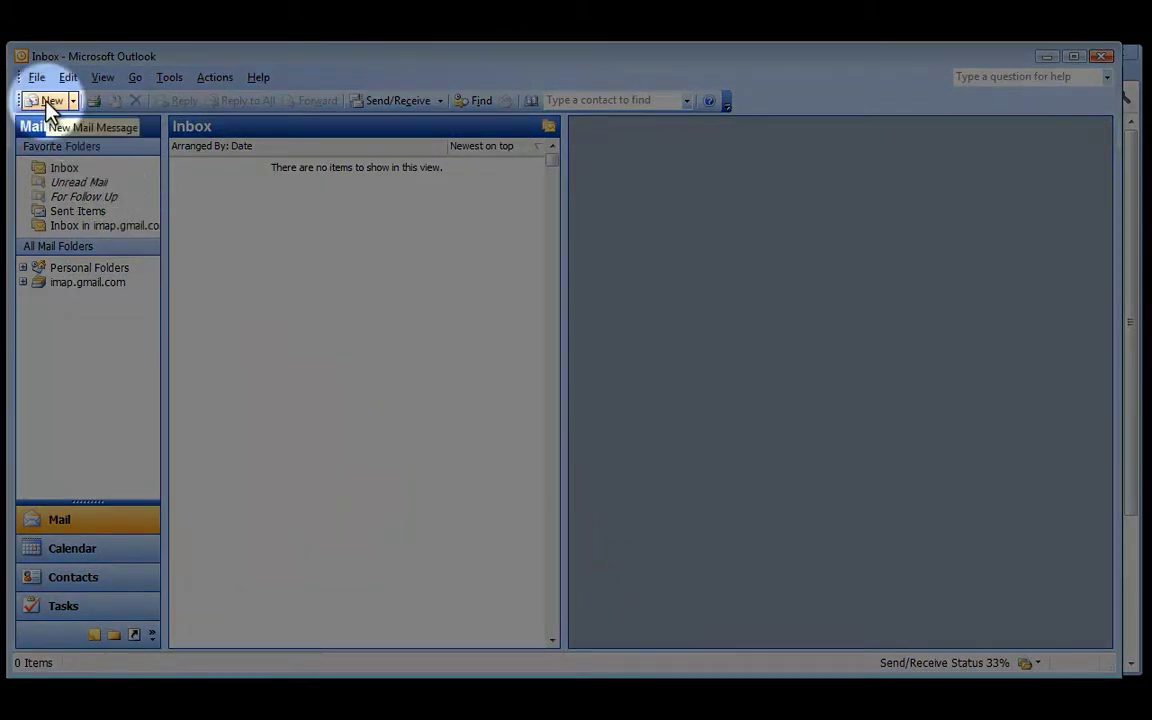
# Start a new mail message to check the SavvyCard graphic signature appears.
pyautogui.click(44, 98)
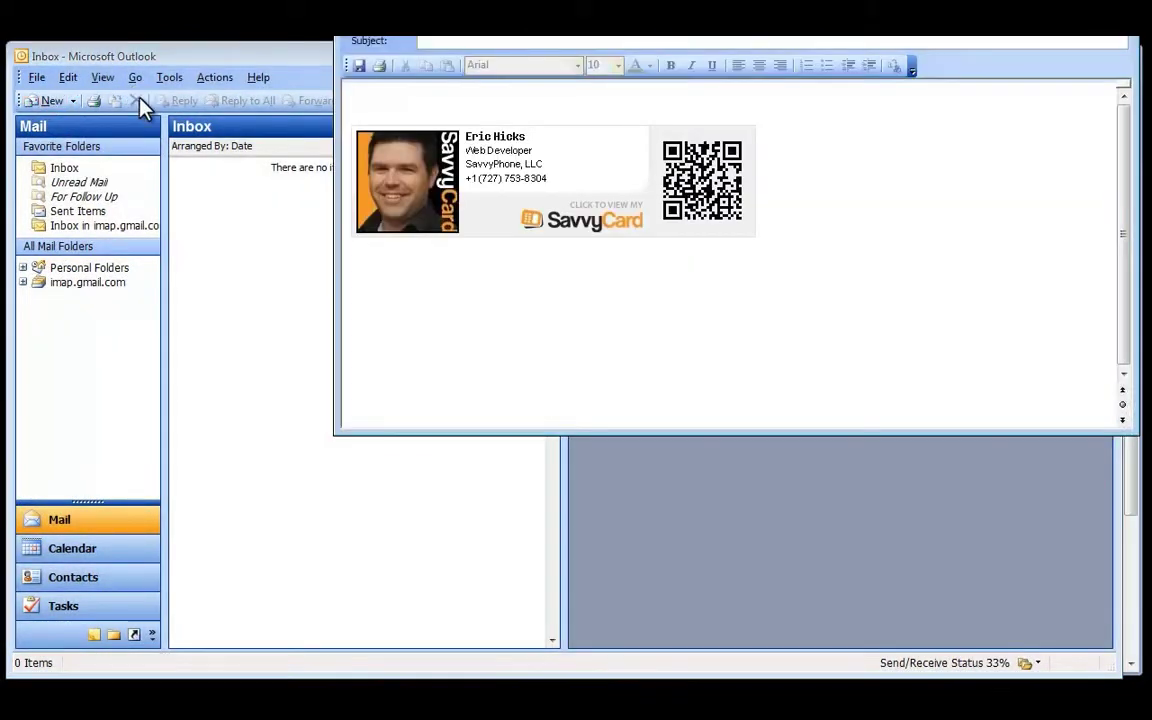